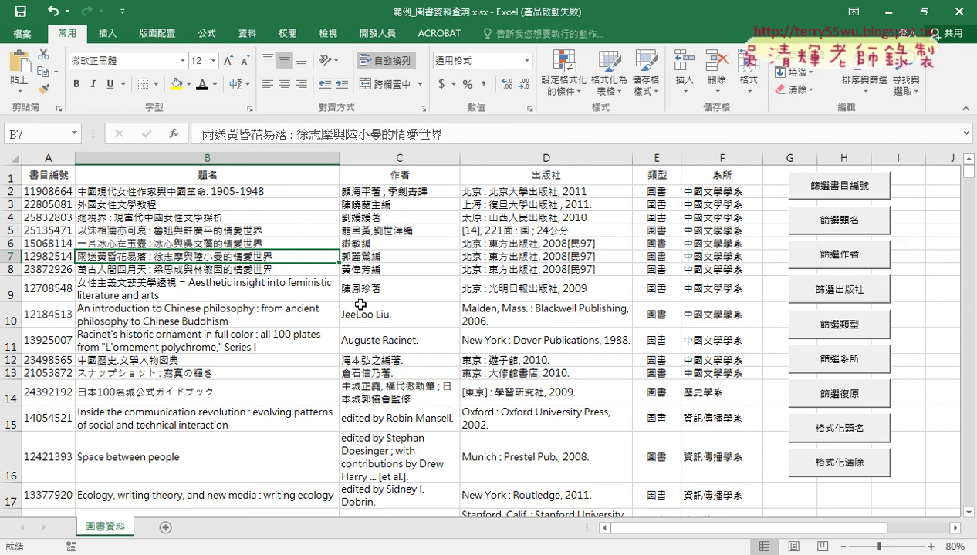
Step: Format the catalogue range A1:F558 as a table with headers in an orange banded style
scroll(360, 305, down, 4)
scroll(339, 316, down, 6)
scroll(316, 331, up, 8)
scroll(290, 343, up, 2)
click(552, 270)
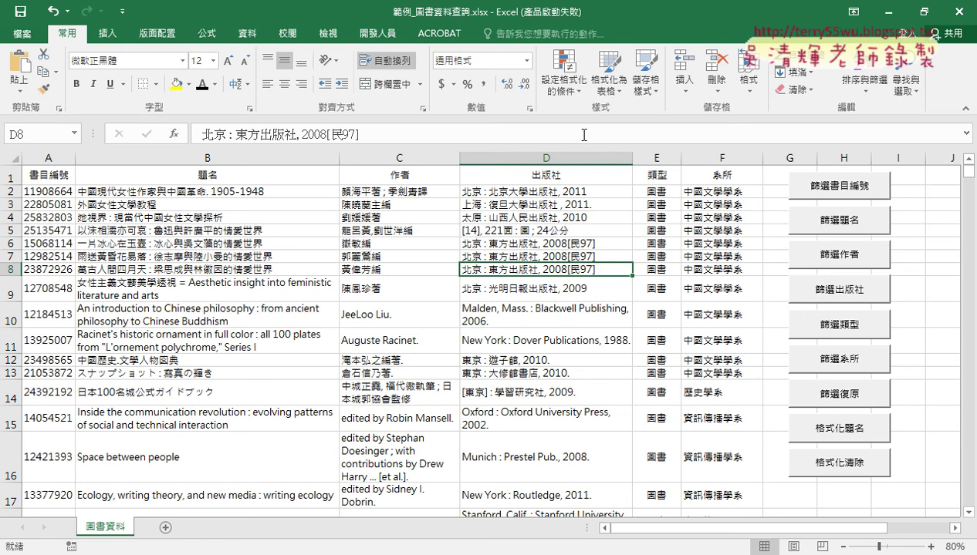
click(609, 84)
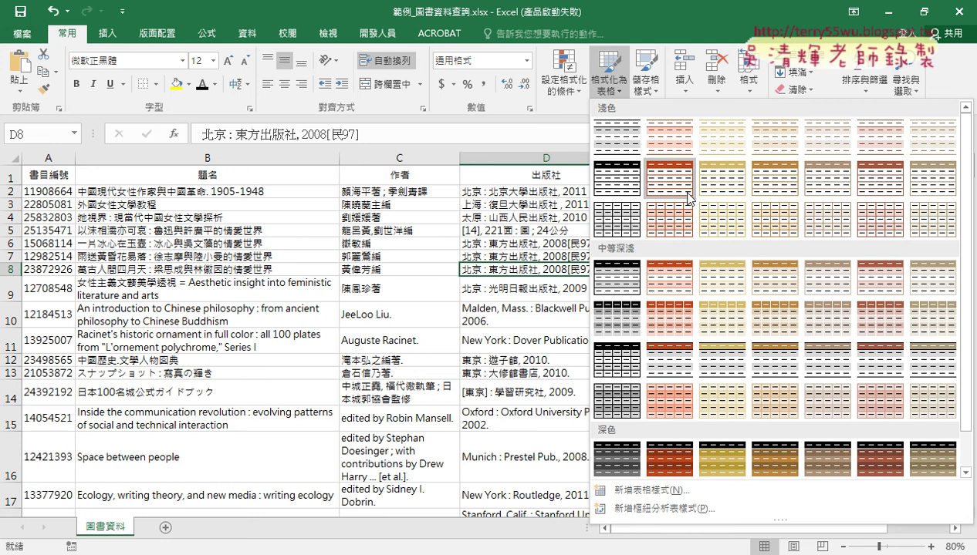
scroll(847, 337, down, 1)
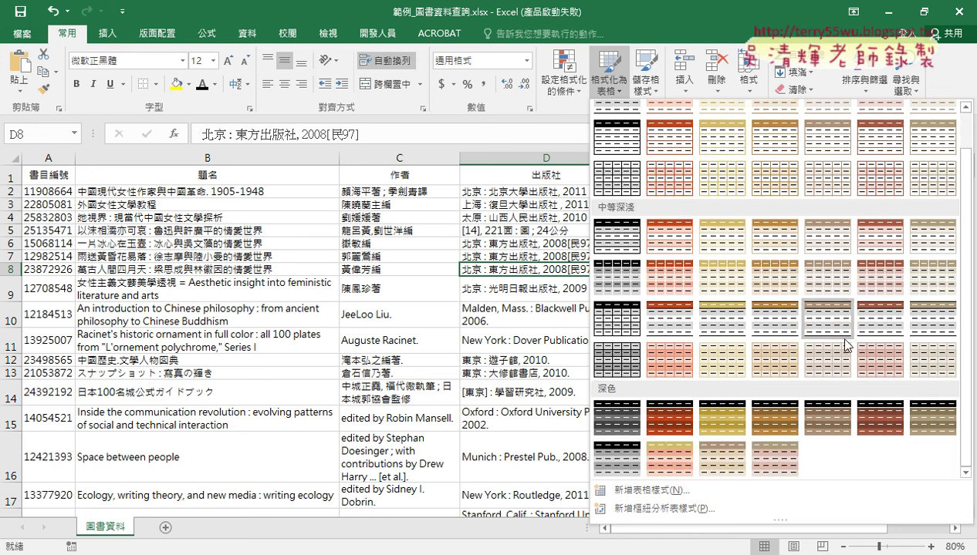
scroll(841, 340, up, 1)
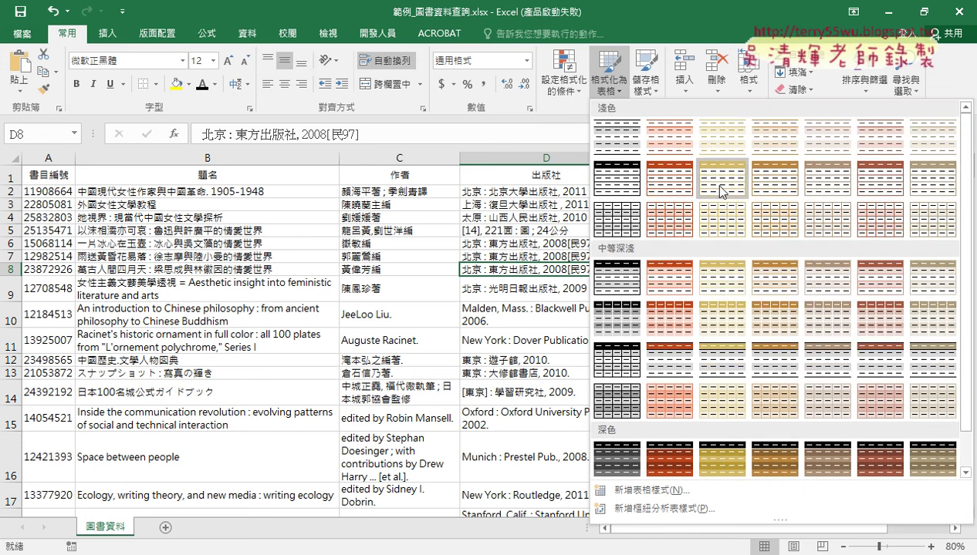
click(676, 189)
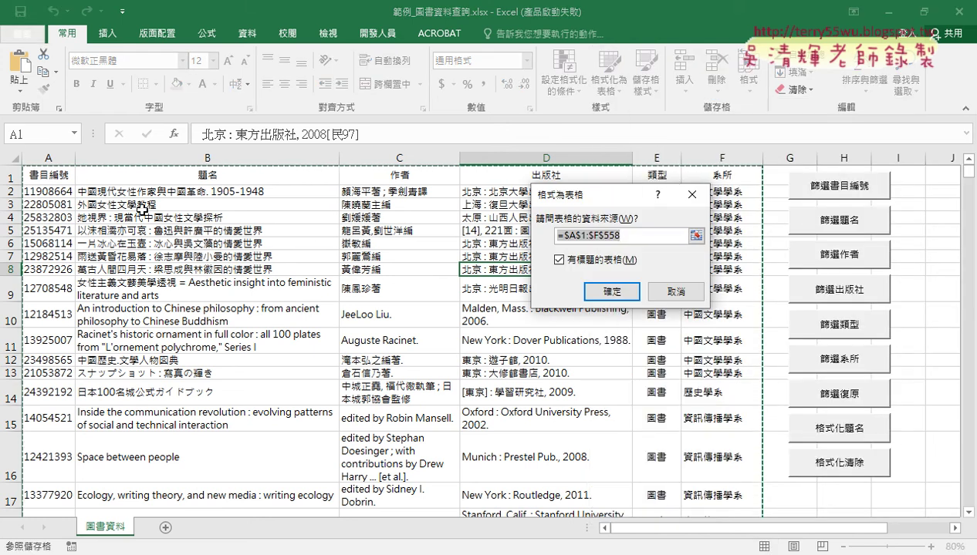
click(602, 291)
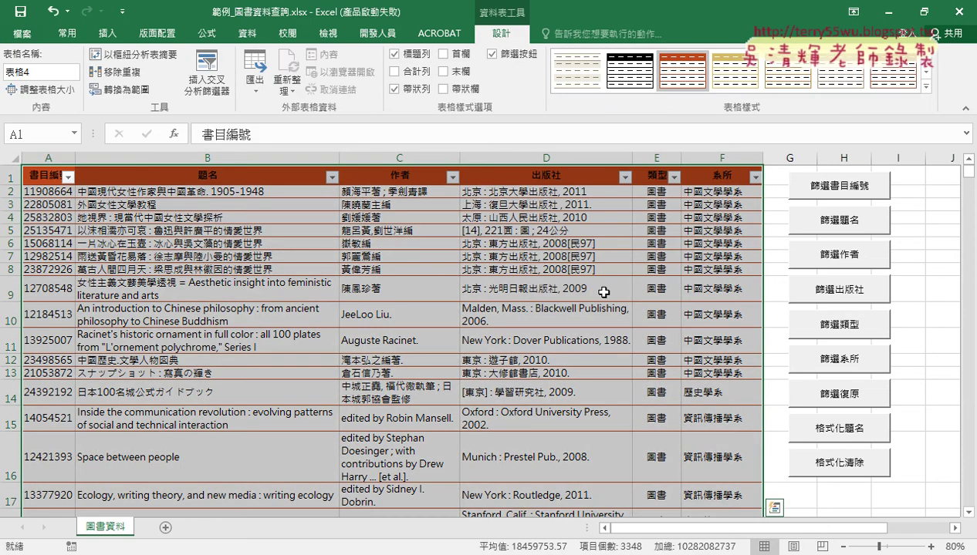
Step: Switch table 表格4 to the gold banded style from the Table Styles gallery
click(740, 82)
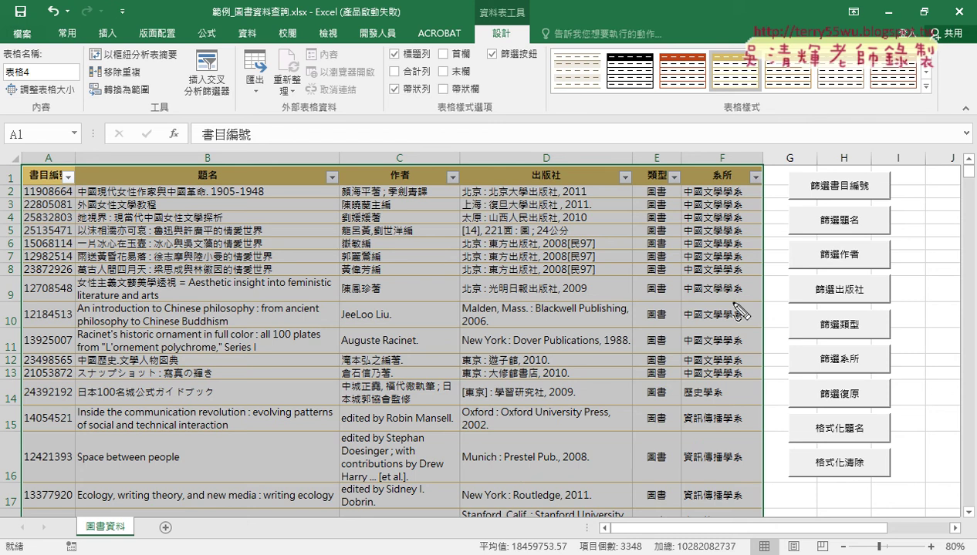
mouse_move(741, 108)
mouse_down()
mouse_move(752, 35)
mouse_move(737, 116)
mouse_up()
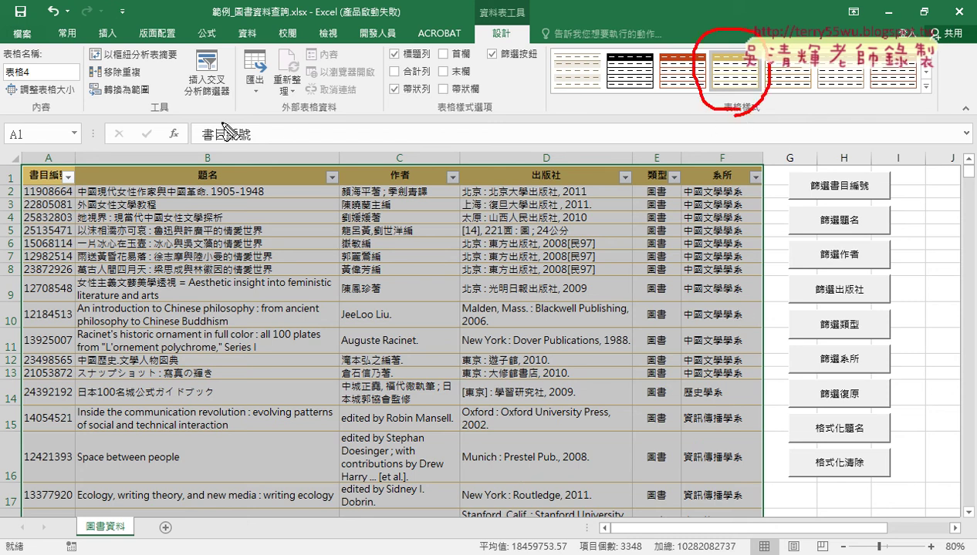
mouse_move(150, 107)
mouse_down()
mouse_move(124, 108)
mouse_move(158, 97)
mouse_move(275, 143)
mouse_up()
drag(190, 89, 165, 98)
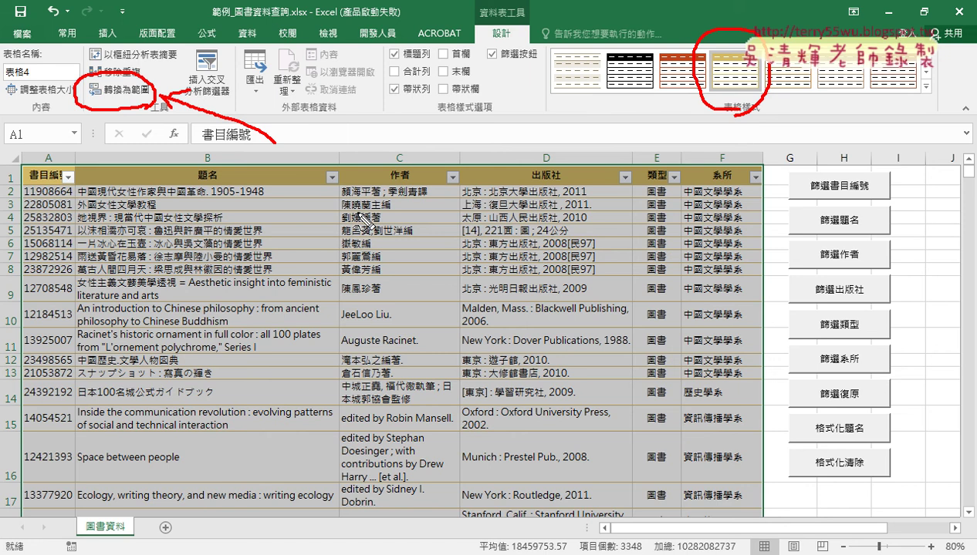
mouse_move(337, 198)
mouse_down()
mouse_move(339, 162)
mouse_move(343, 200)
mouse_up()
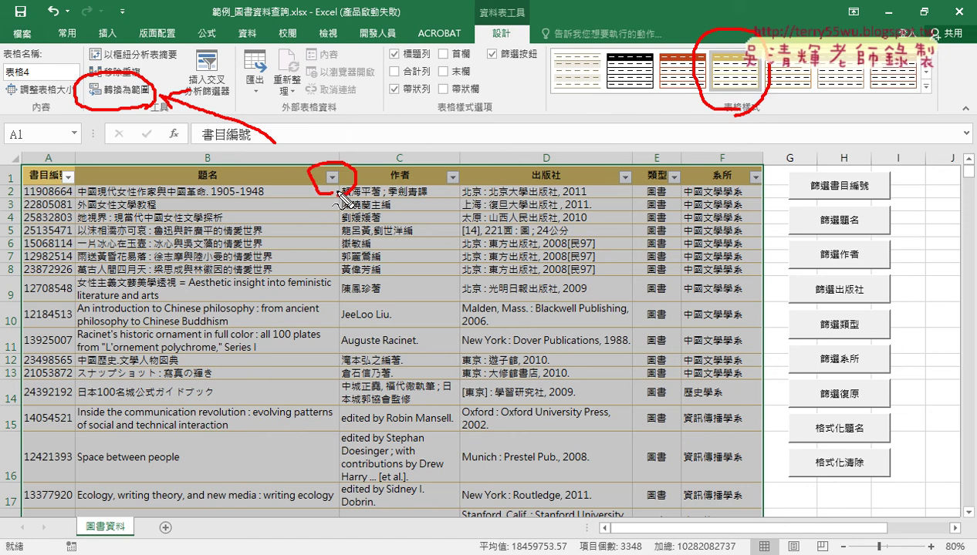
key(Escape)
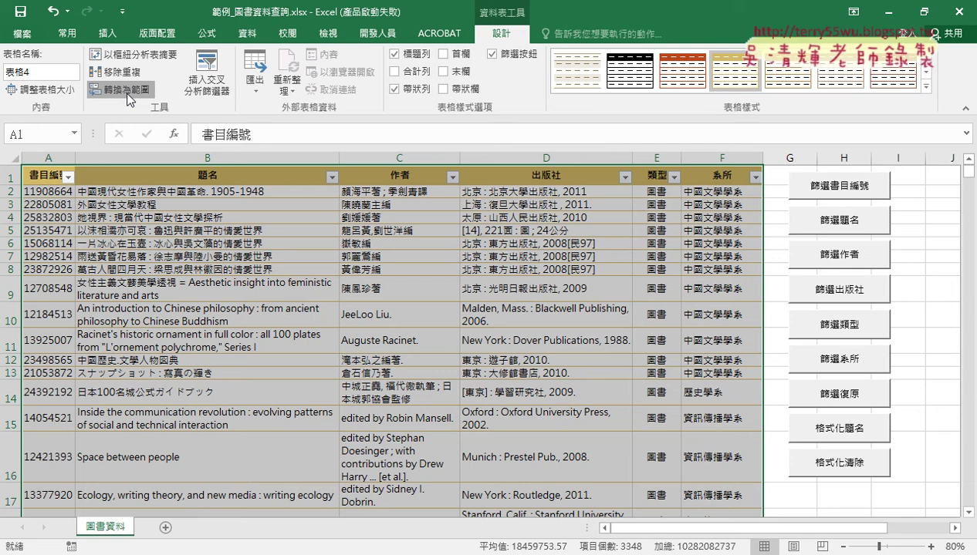
Step: Convert table 表格4 to a normal range and select cell C10
click(128, 92)
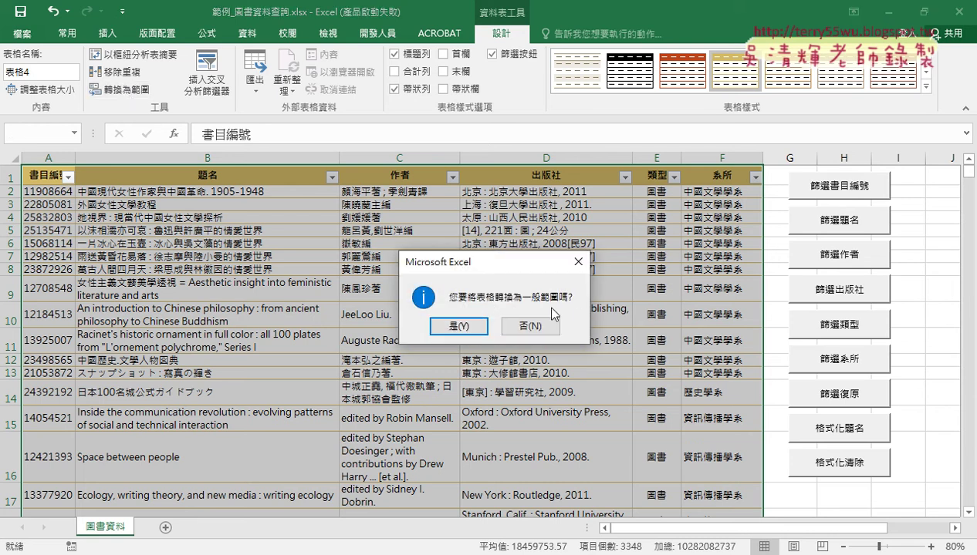
click(457, 327)
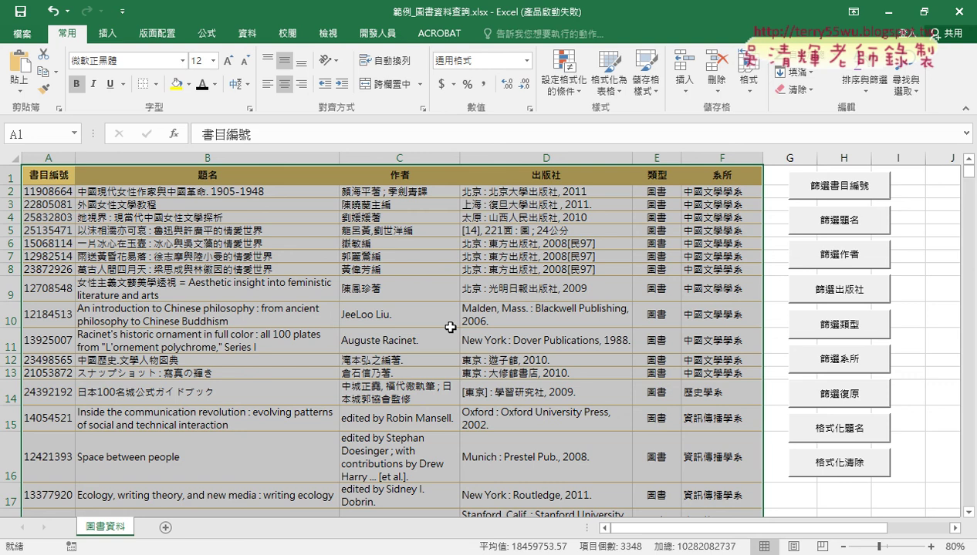
click(450, 327)
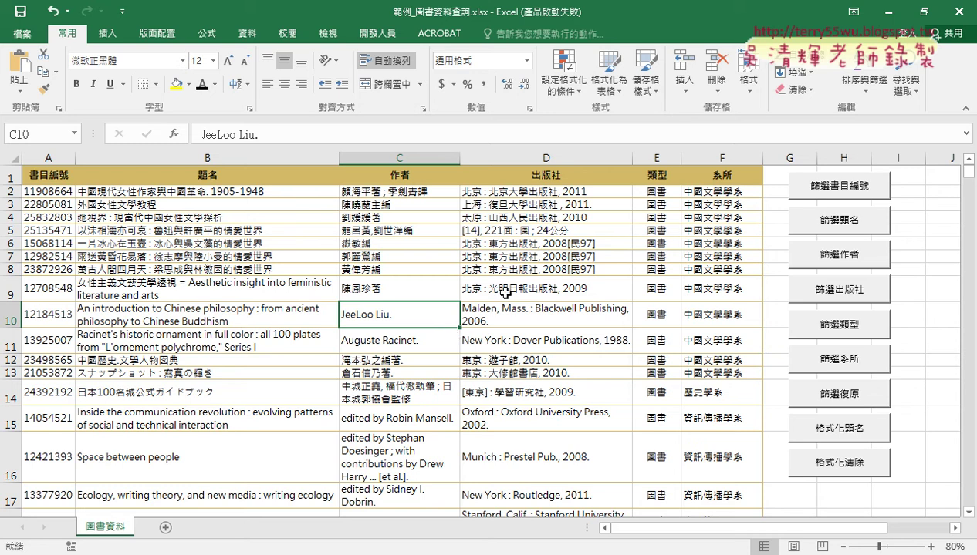
Step: Dismiss the table style gallery unchanged, then save and get the VB project warning
click(618, 90)
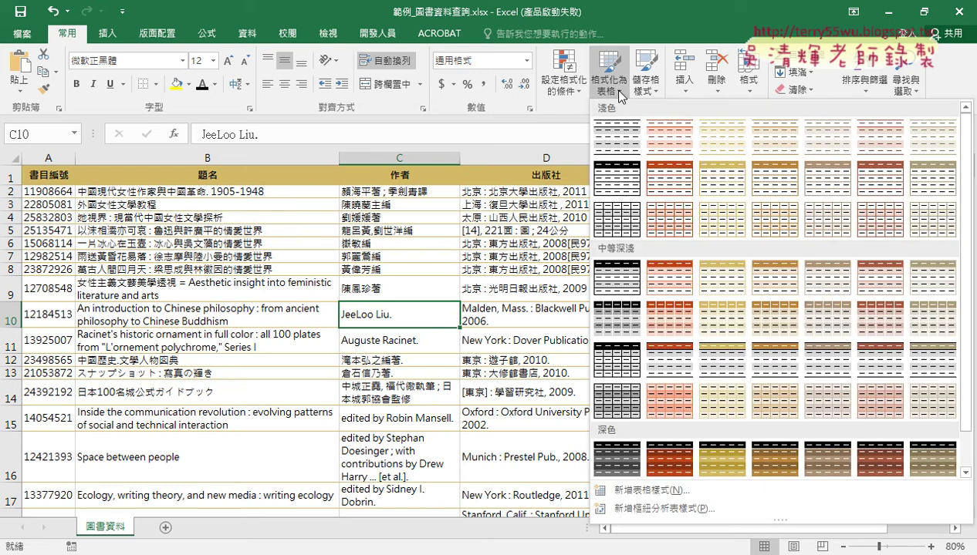
click(133, 246)
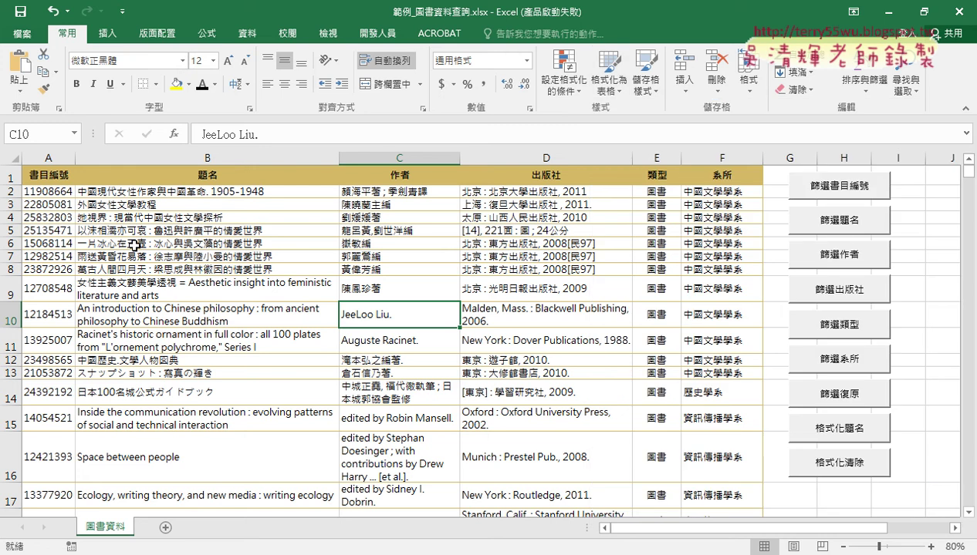
click(20, 10)
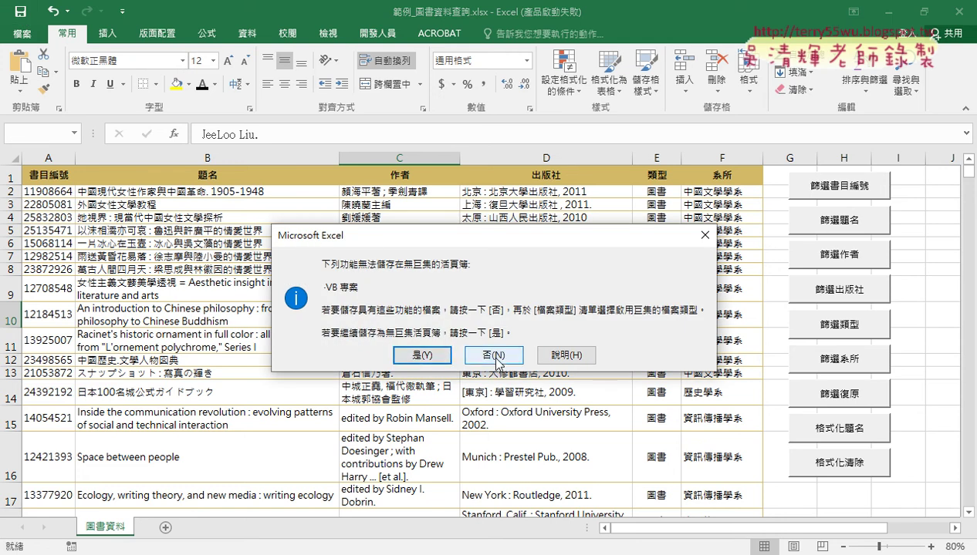
Step: Save the workbook to the Desktop as the macro-enabled file 範例_圖書資料查詢.xlsm
click(494, 356)
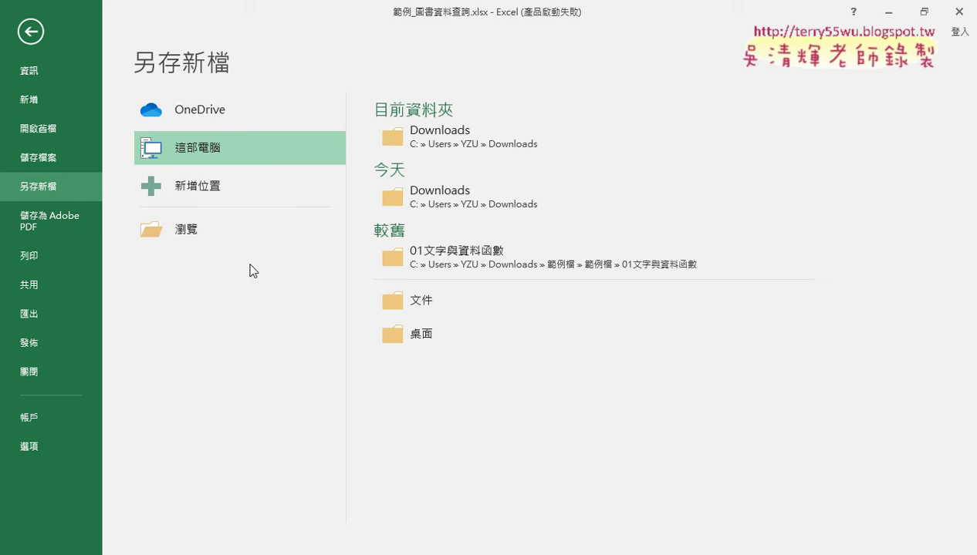
click(210, 241)
click(212, 280)
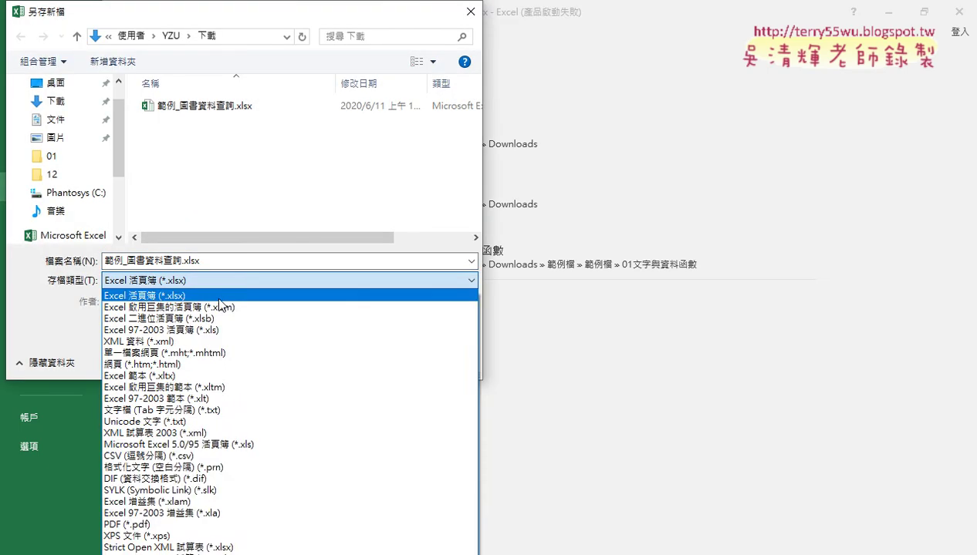
click(219, 308)
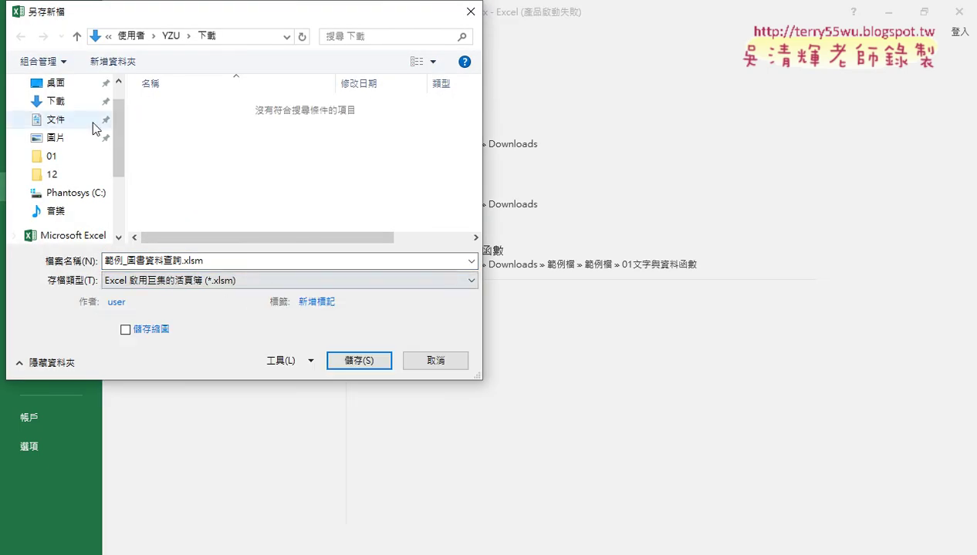
click(57, 85)
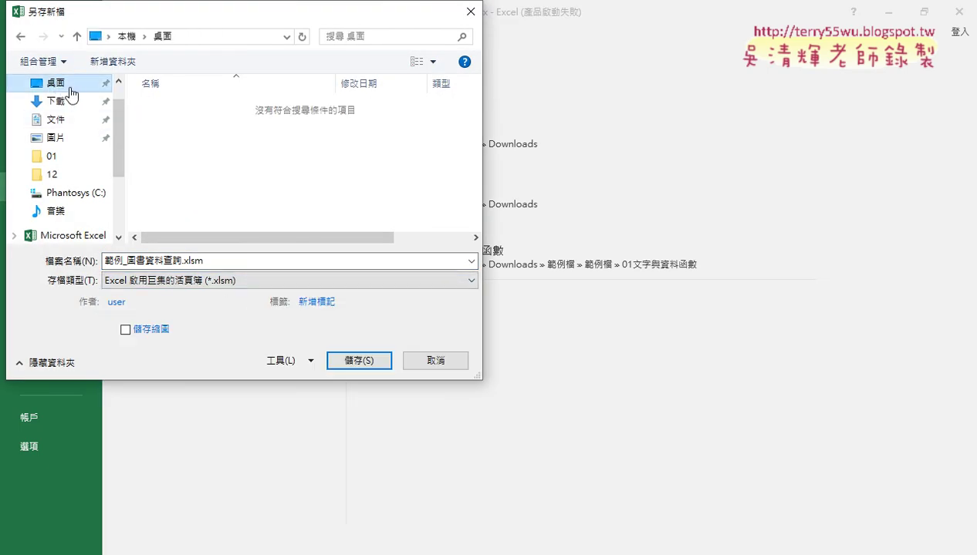
click(359, 362)
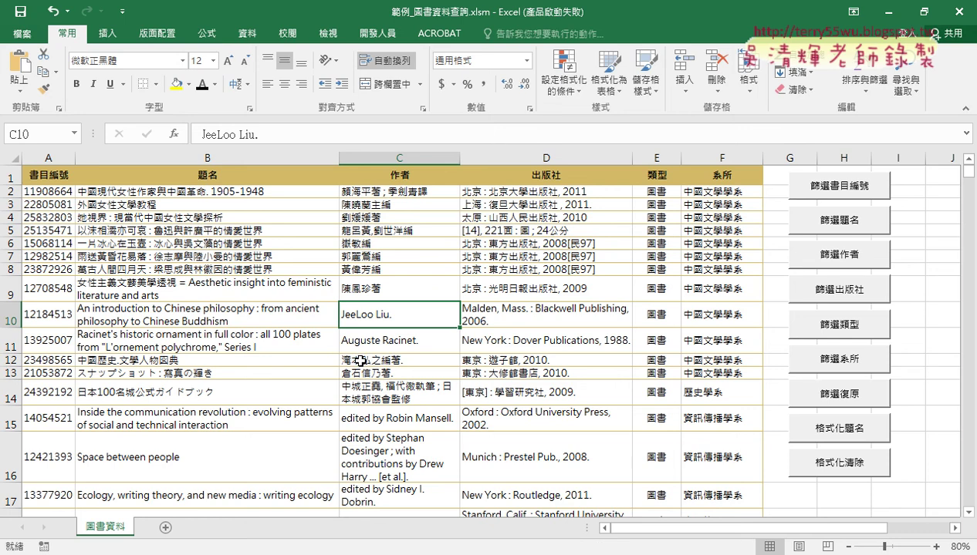
click(386, 359)
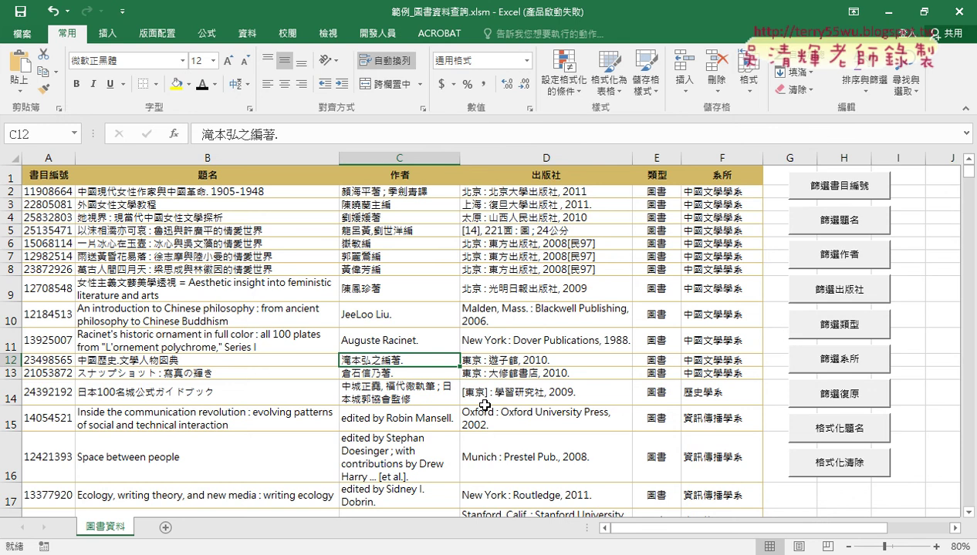
drag(48, 159, 684, 154)
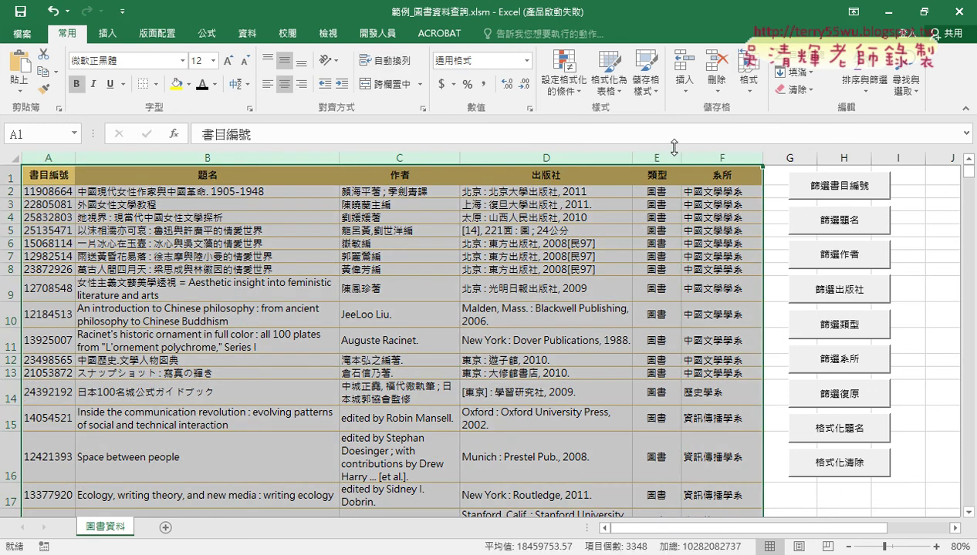